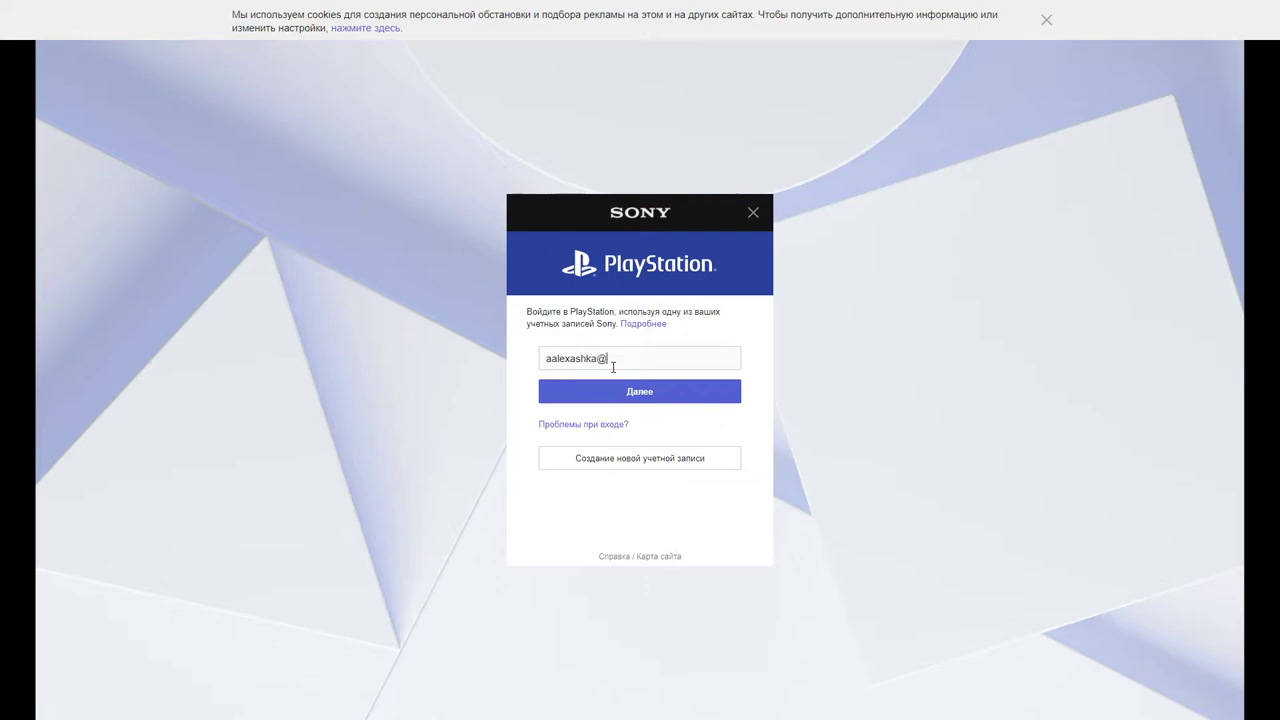
Step: Sign in with the account e-mail and saved password, then confirm with the SMS verification code
text(mail.ru)
click(615, 390)
click(618, 377)
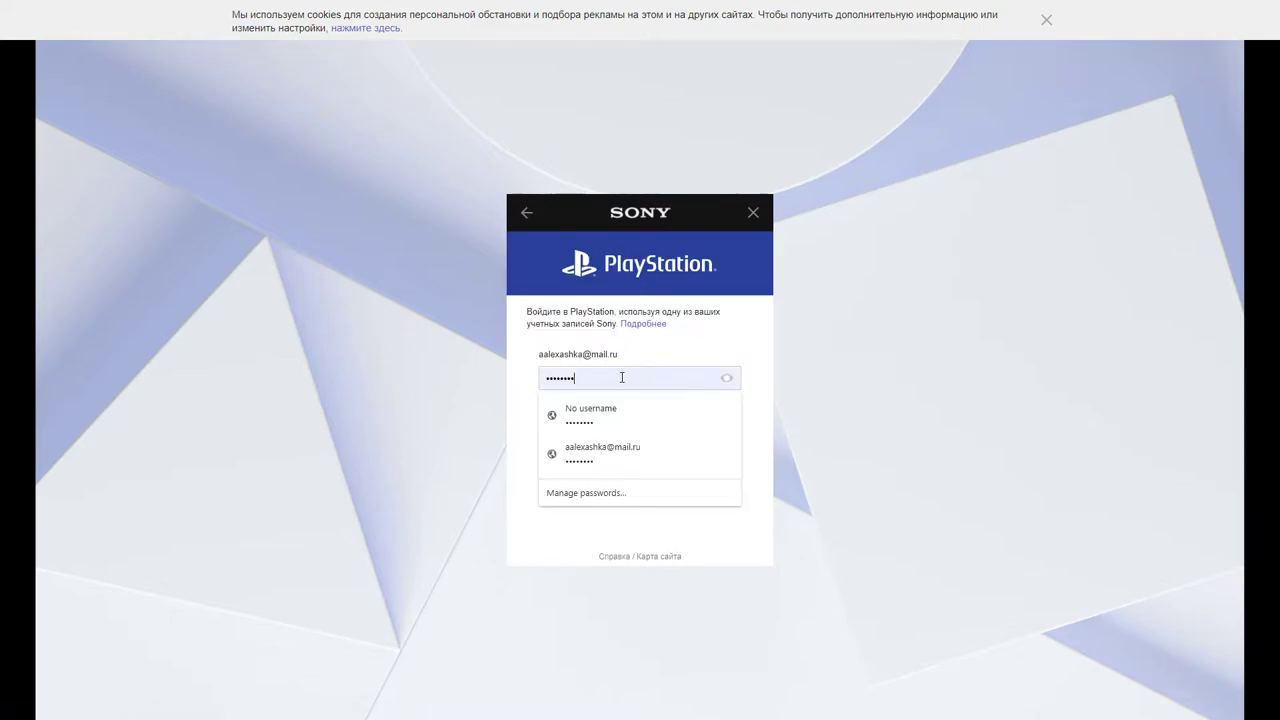
click(608, 449)
click(620, 417)
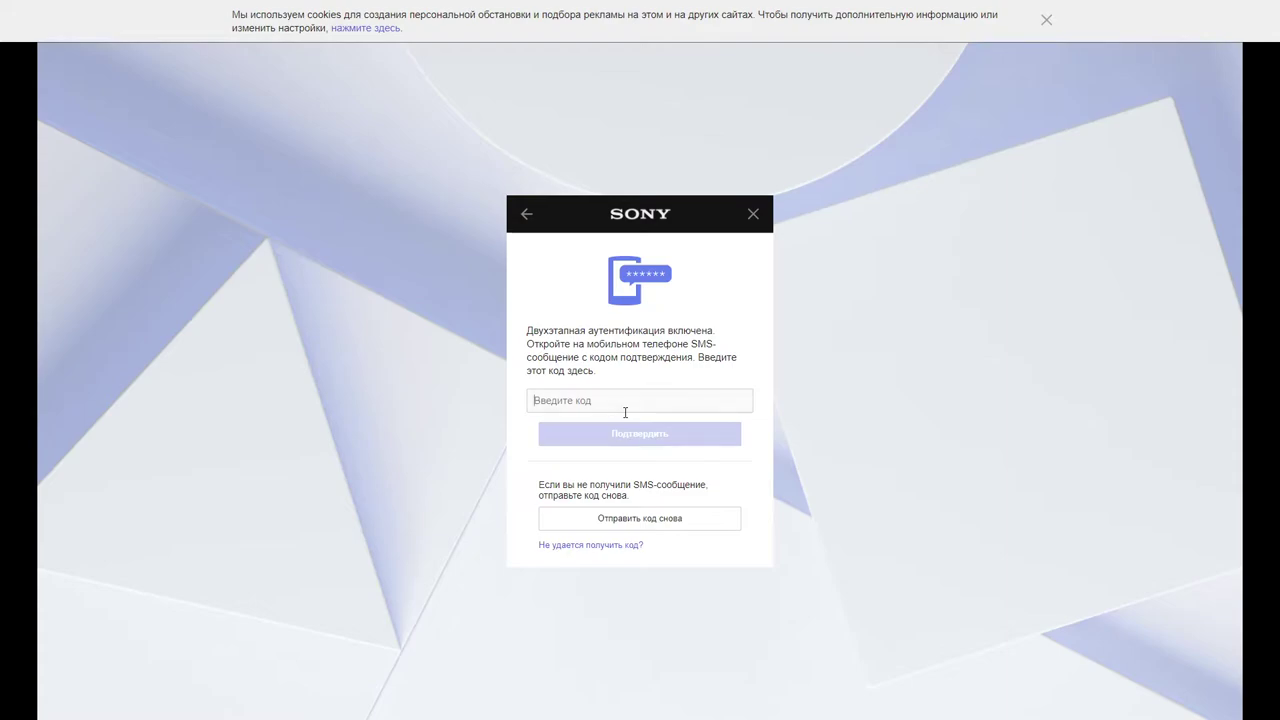
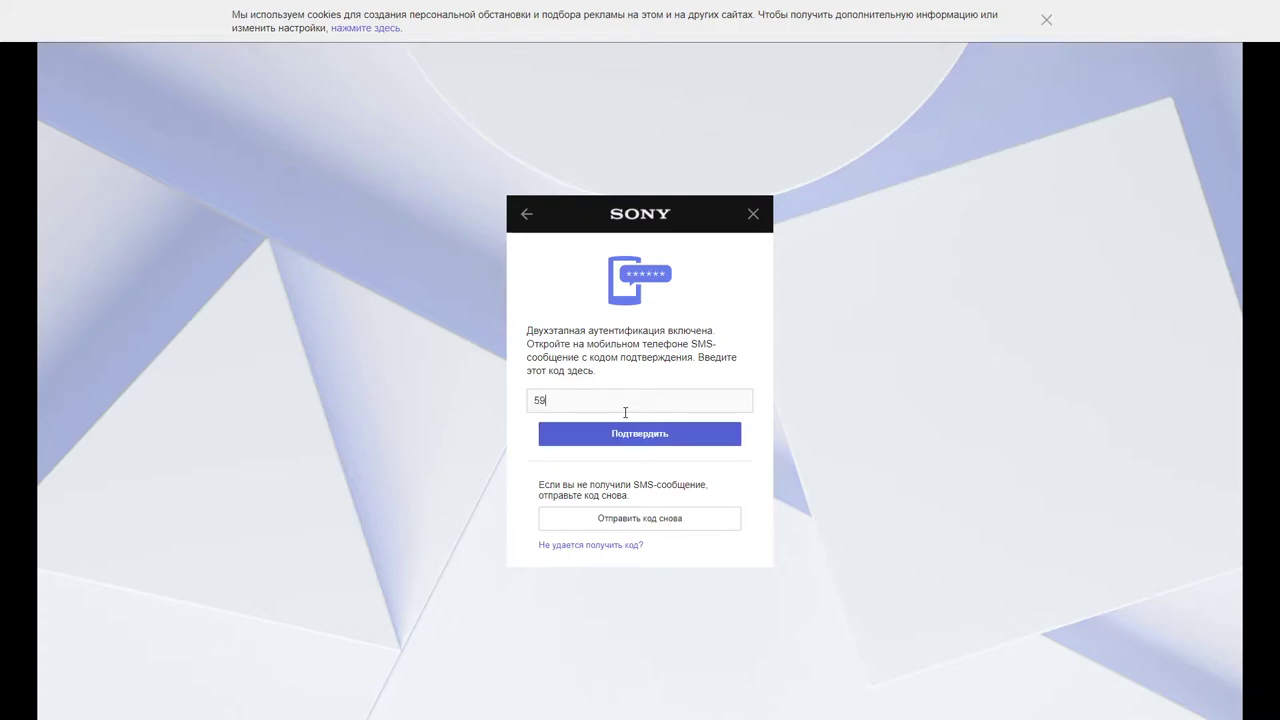
click(630, 436)
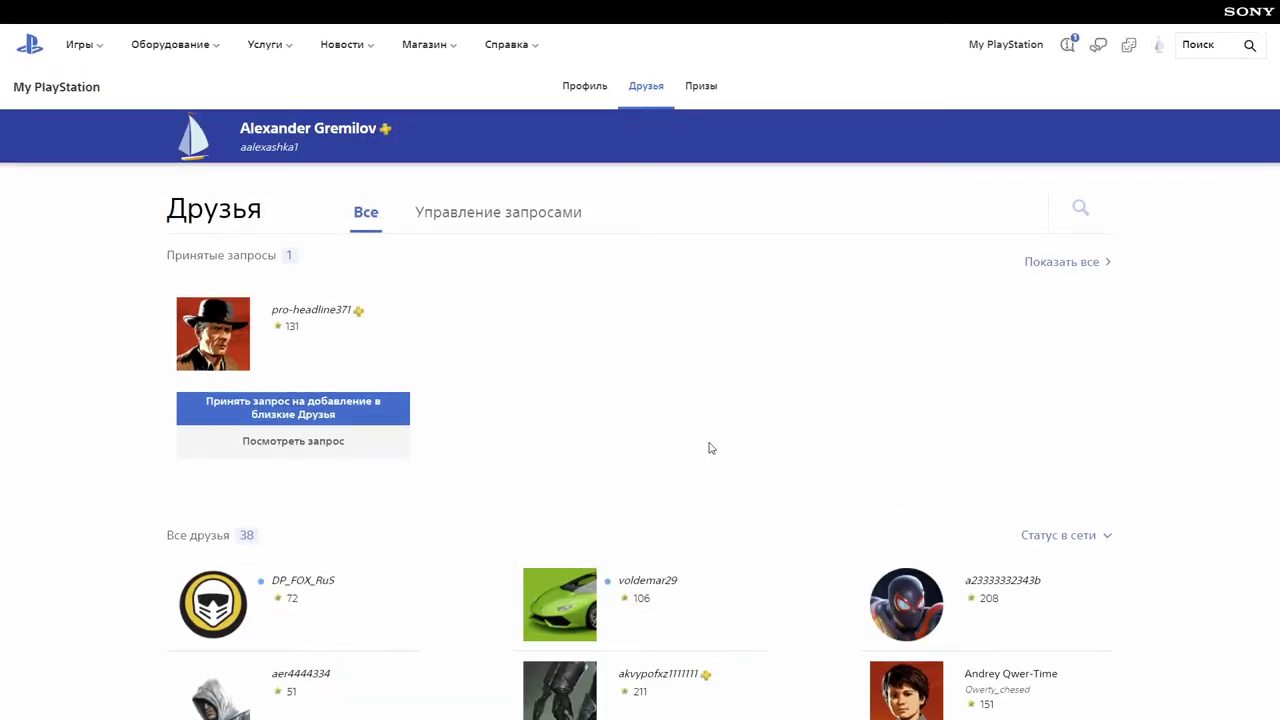
Step: Open Управление платежами (payment management) from the avatar's account menu
click(1160, 48)
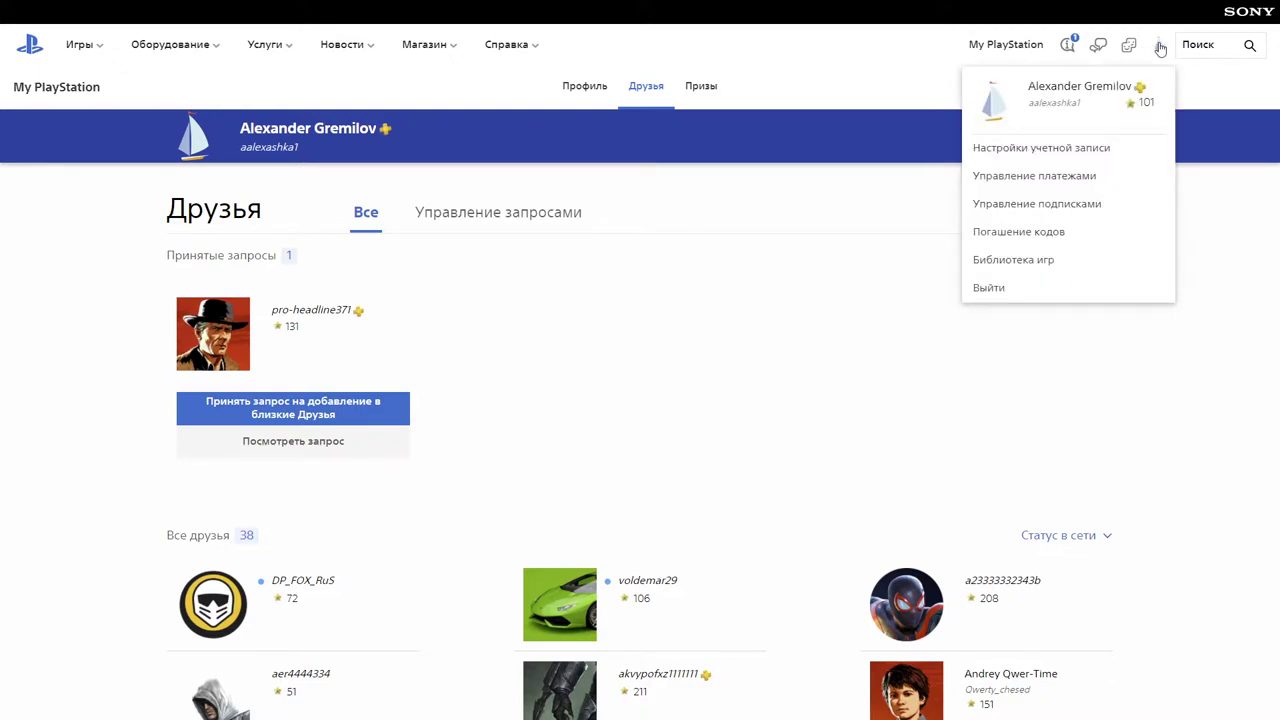
click(1038, 177)
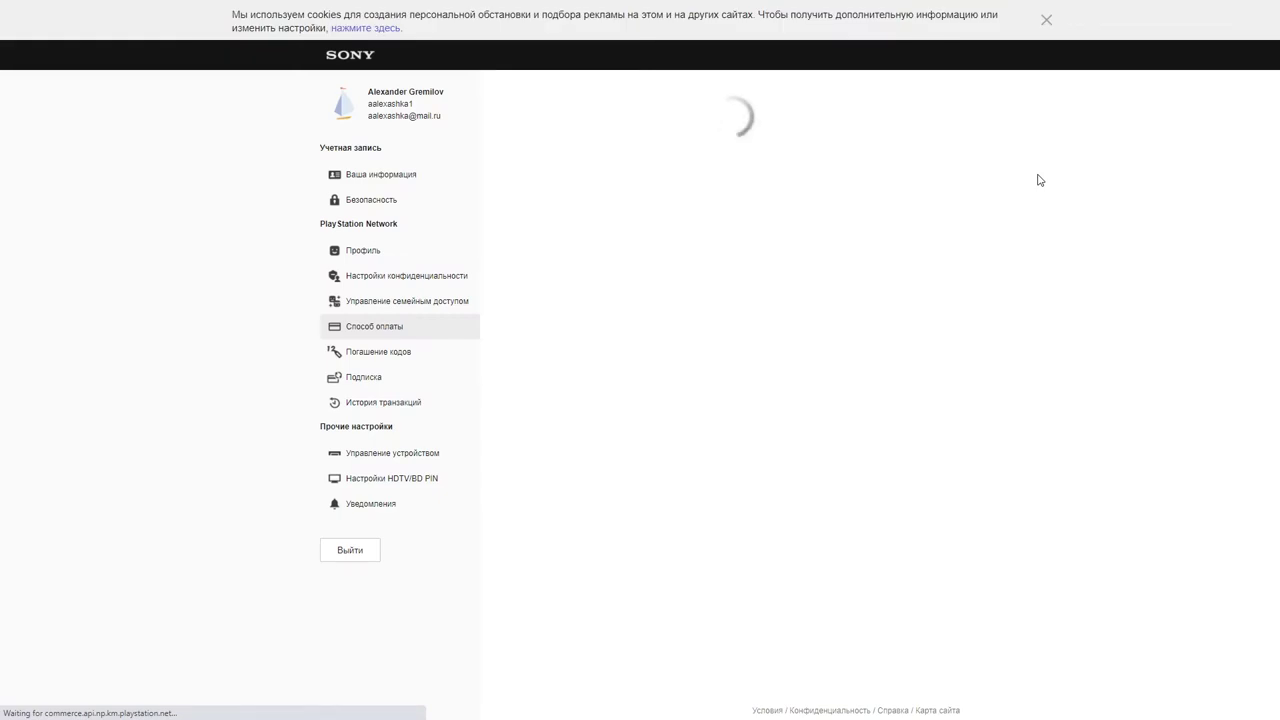
Step: Dismiss the cookie notice and choose to add a new credit or debit card
click(1046, 20)
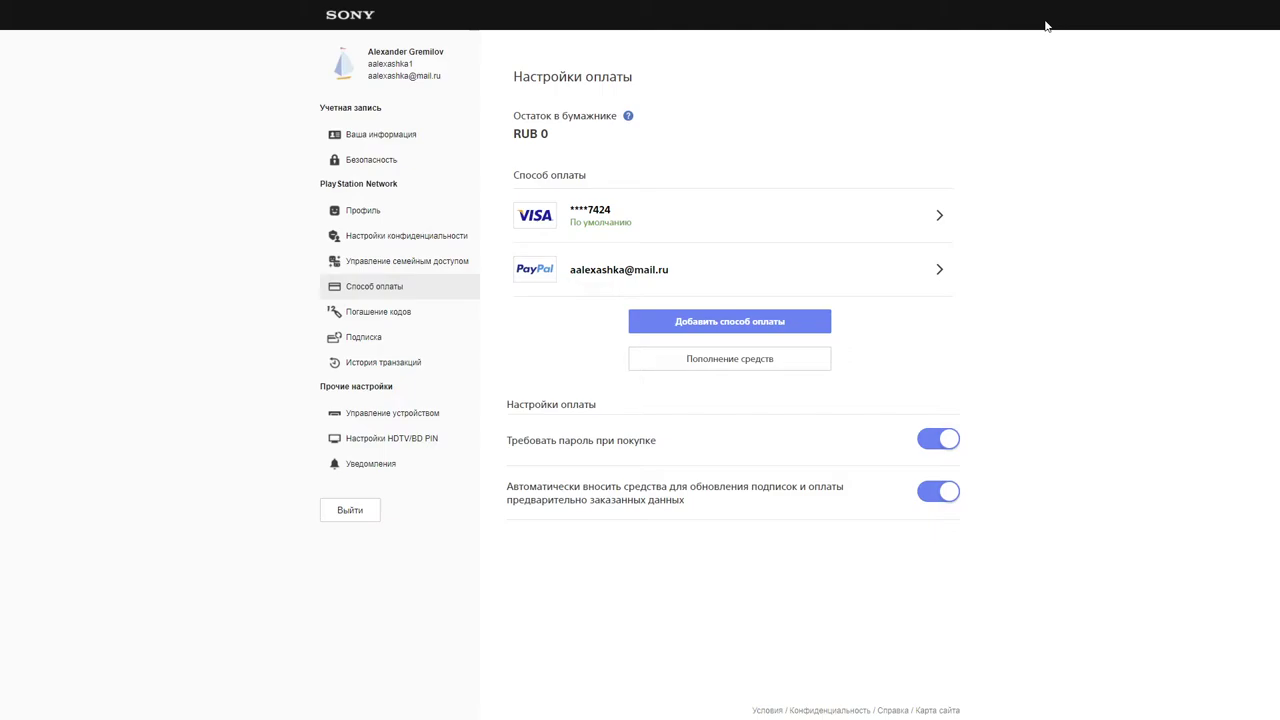
click(740, 321)
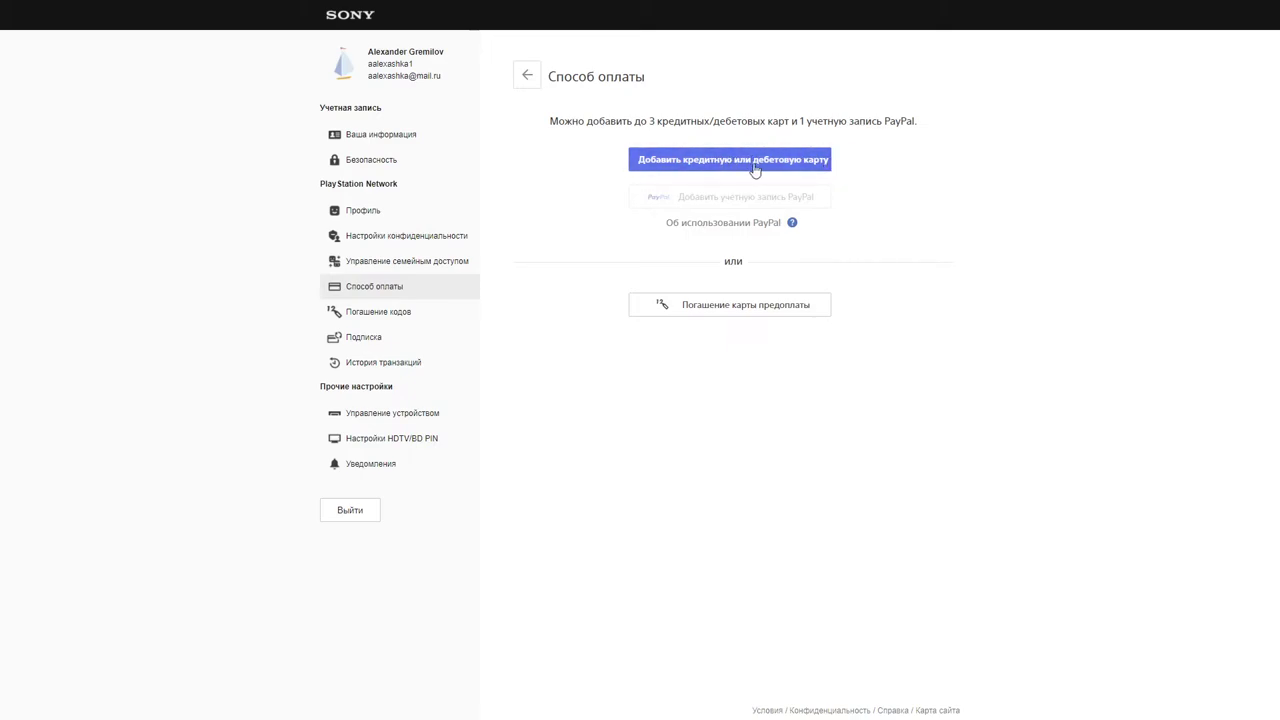
click(741, 160)
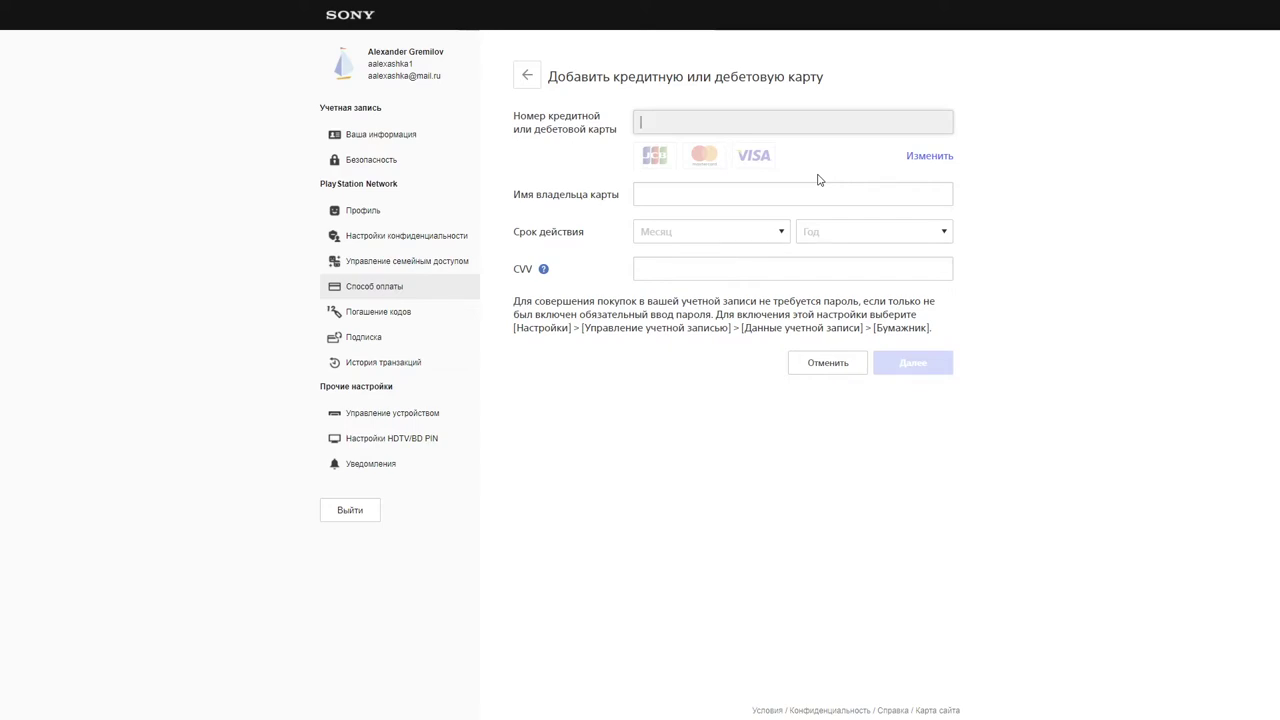
Step: Exit full-screen and open a new browser tab ready for a web address
key(F11)
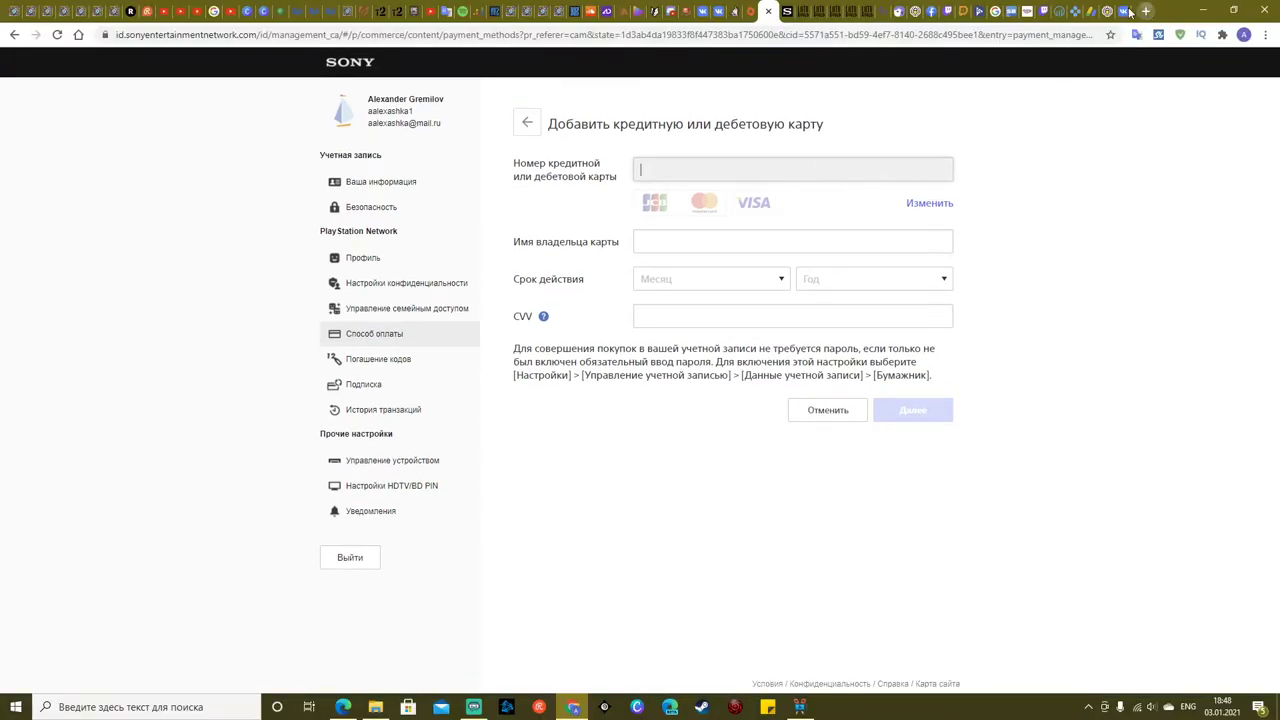
click(1145, 11)
click(548, 37)
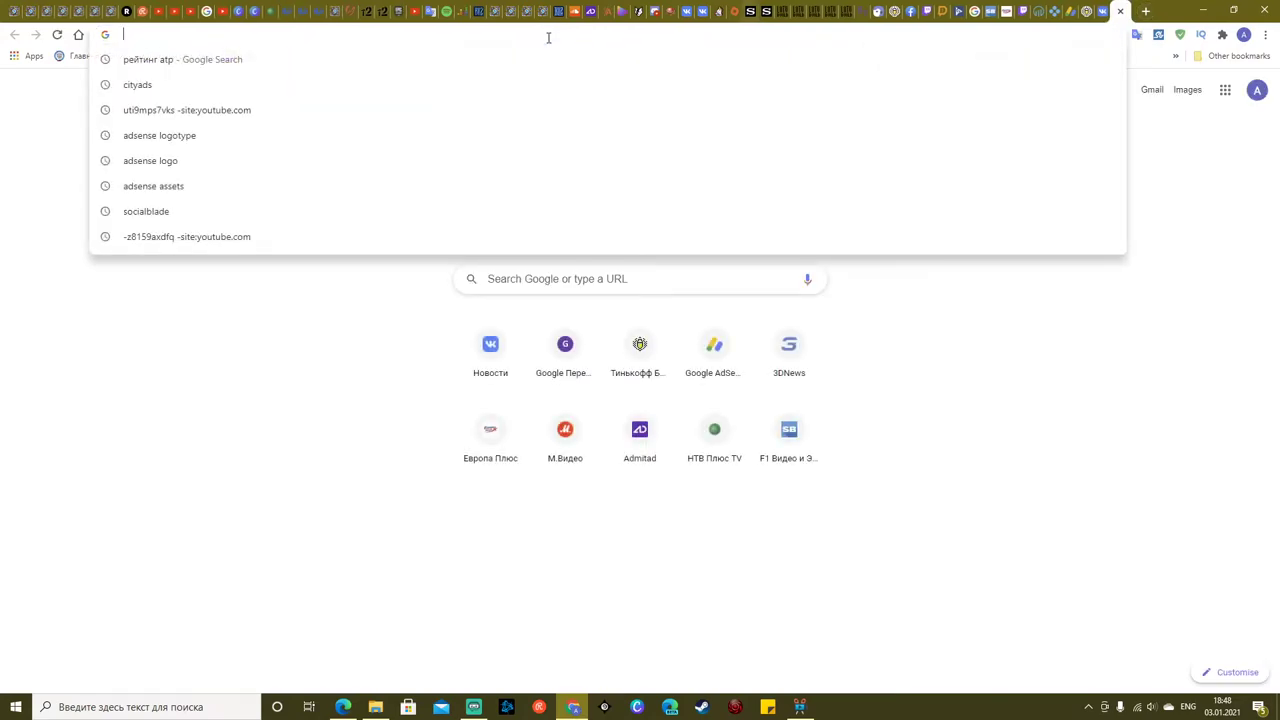
Step: Search 'qiwi' and open the Visa QIWI Wallet site from the suggestions
text(qi)
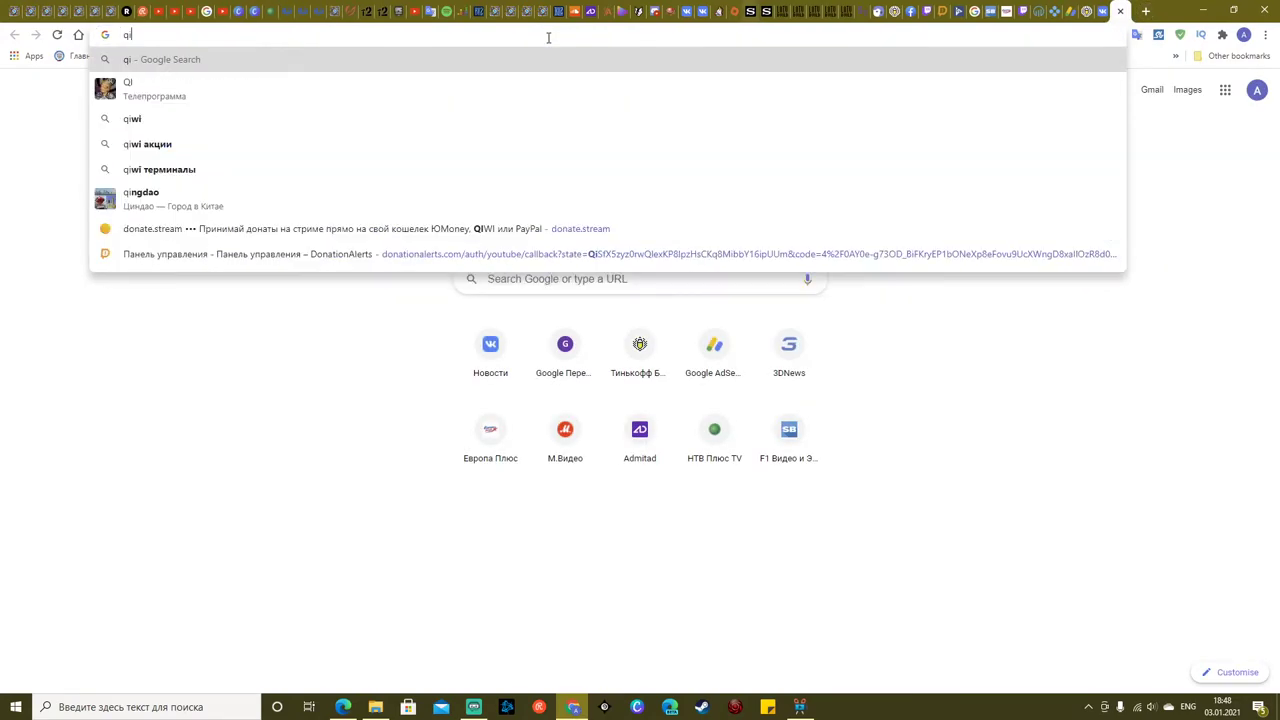
text(wi)
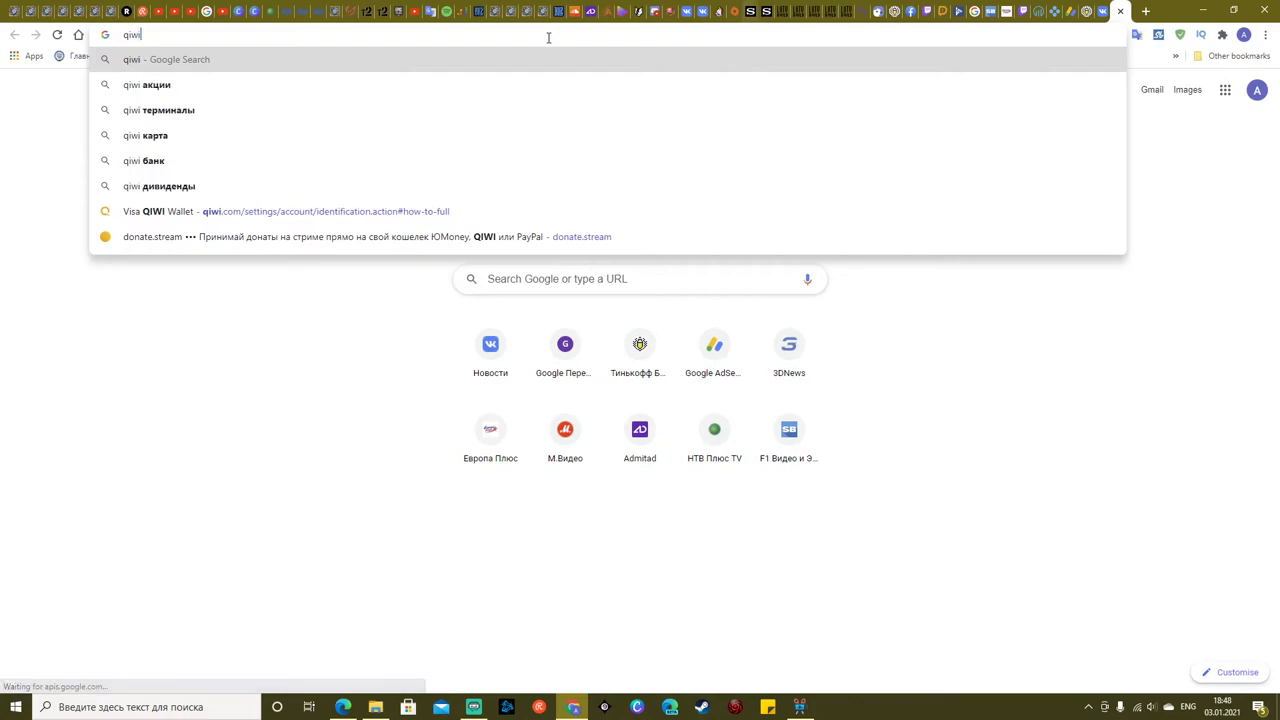
click(165, 212)
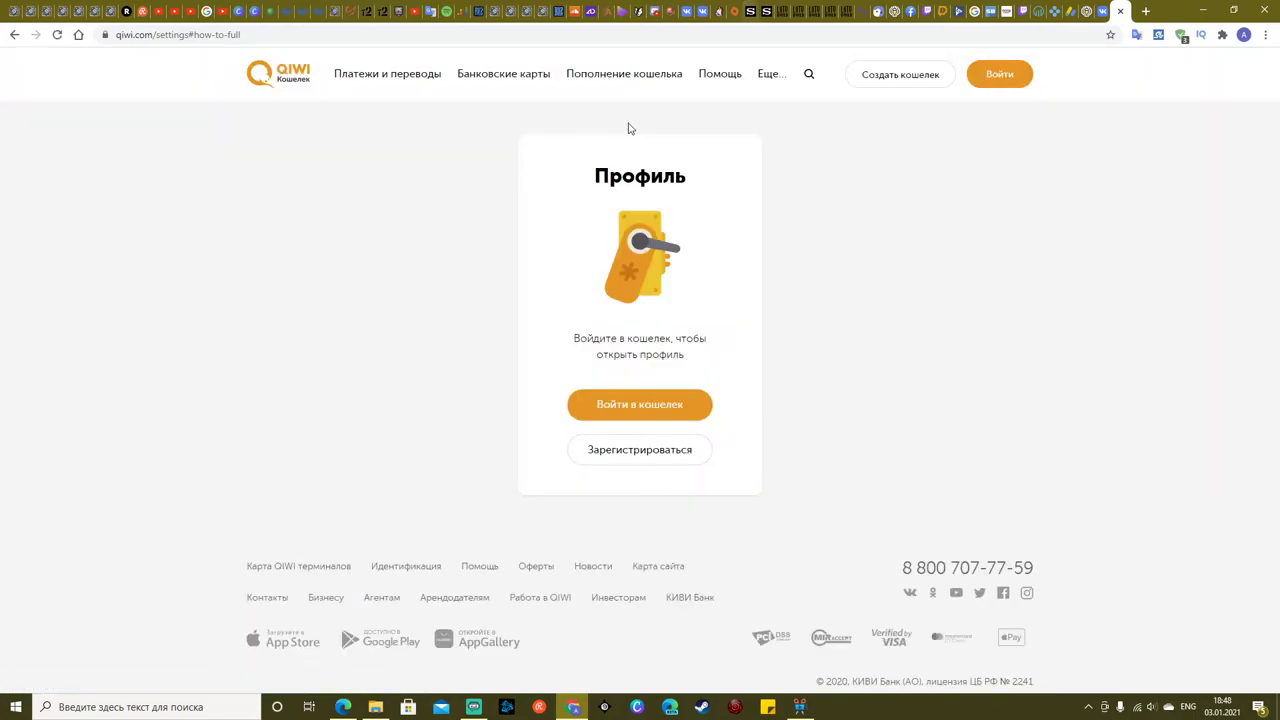
Step: Open the Виртуальная карта QIWI page from the Банковские карты menu
mouse_move(543, 83)
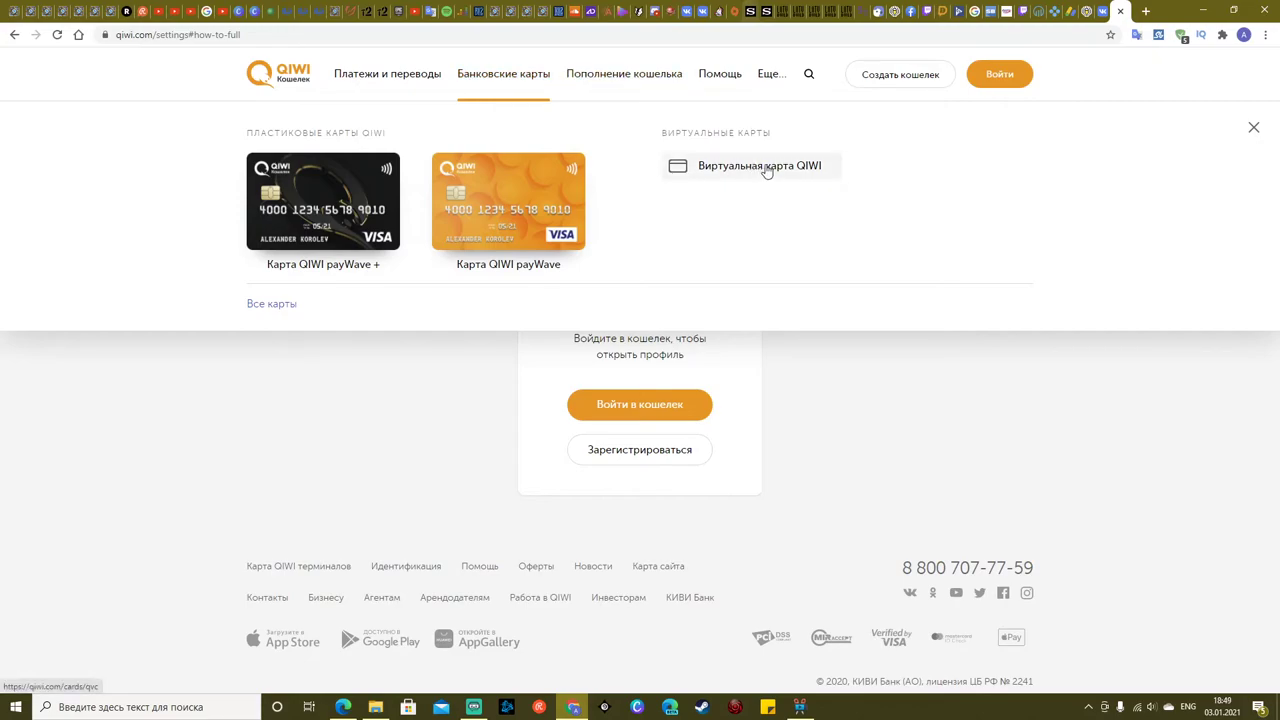
click(760, 173)
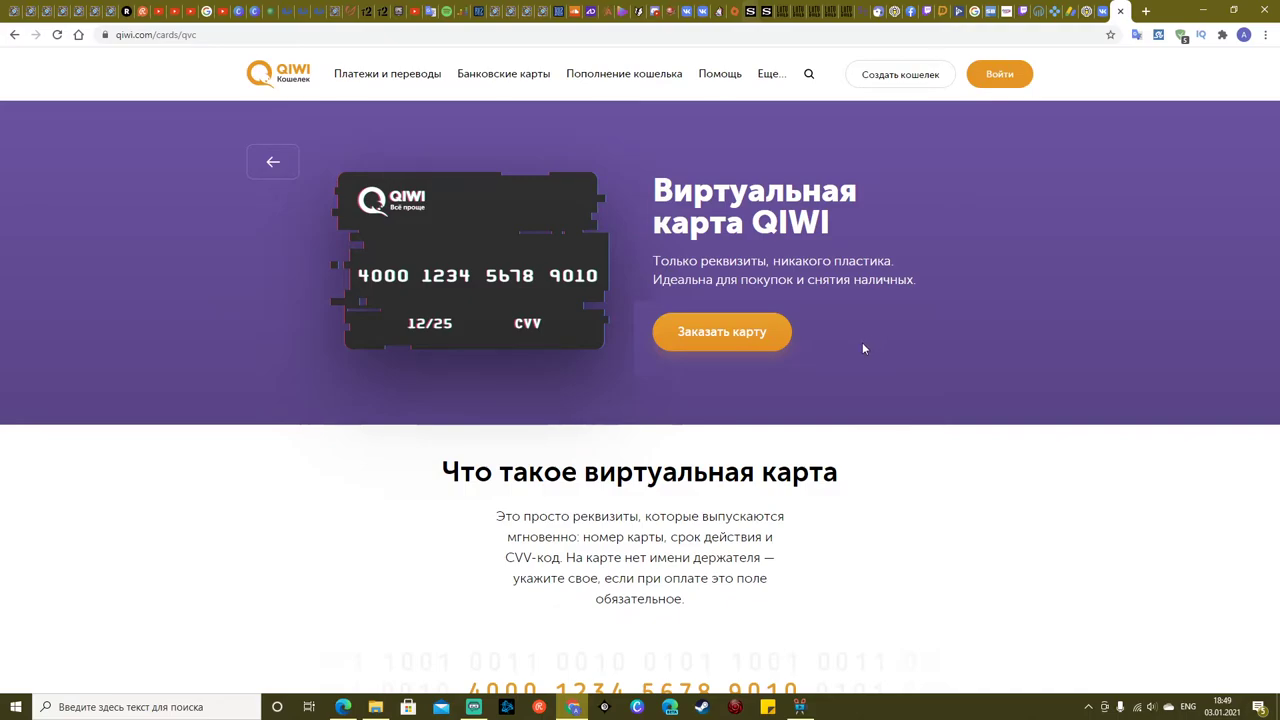
Step: Scroll down to Условия и тарифы and highlight the Russian-store commission row
scroll(862, 345, down, 3)
scroll(850, 355, down, 2)
scroll(850, 355, down, 10)
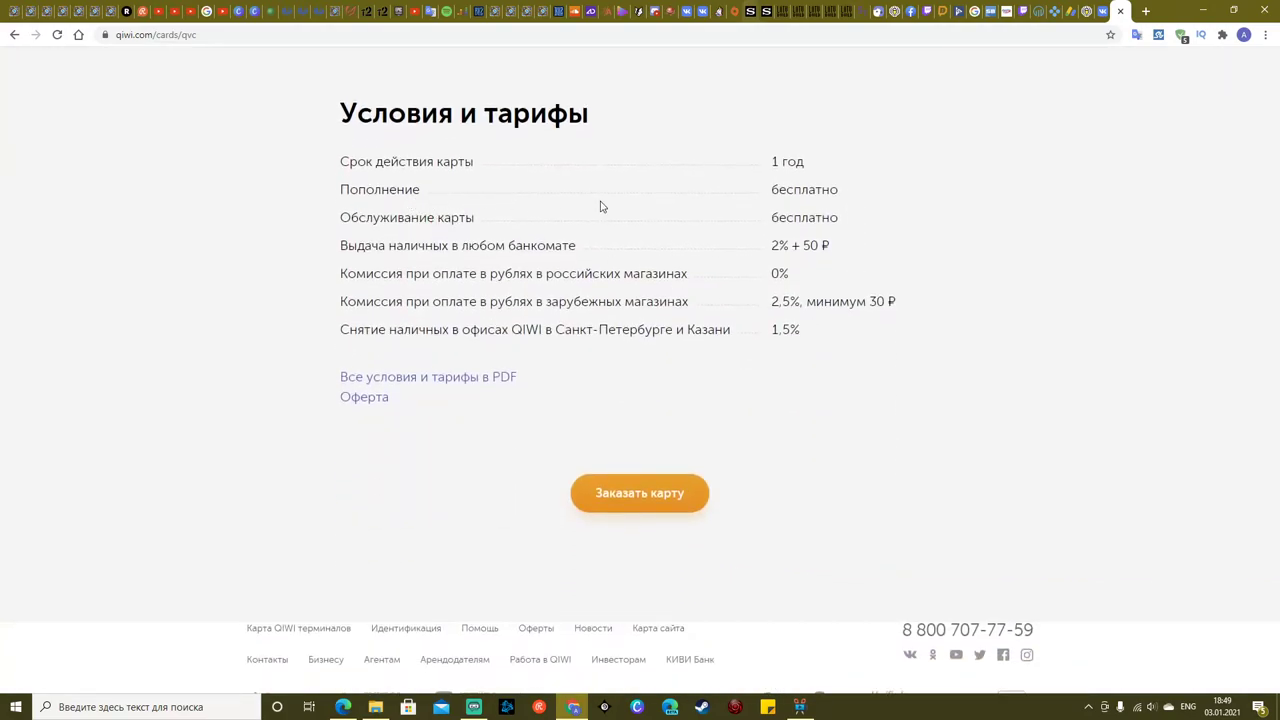
triple_click(758, 279)
click(519, 295)
Step: Highlight the 2,5%, минимум 30 ₽ foreign-store commission, then return to the Sony add-card tab
drag(546, 301, 695, 315)
click(754, 301)
triple_click(753, 301)
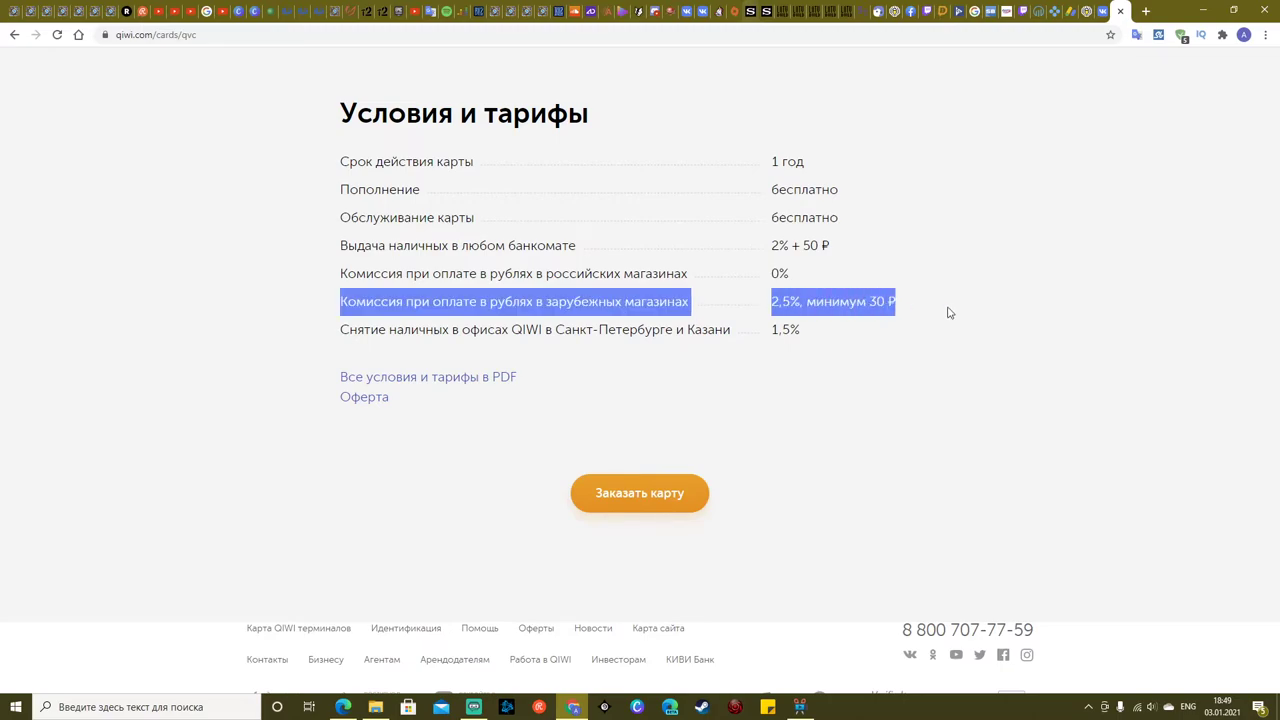
click(908, 307)
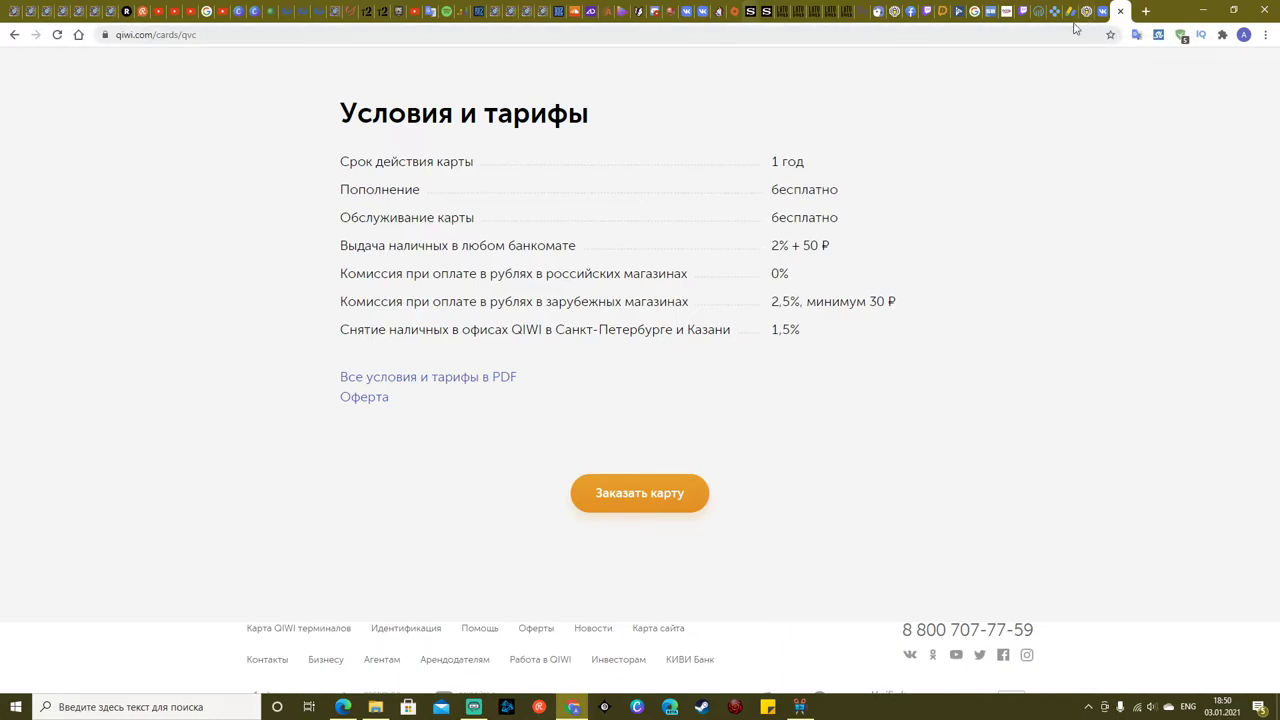
click(753, 8)
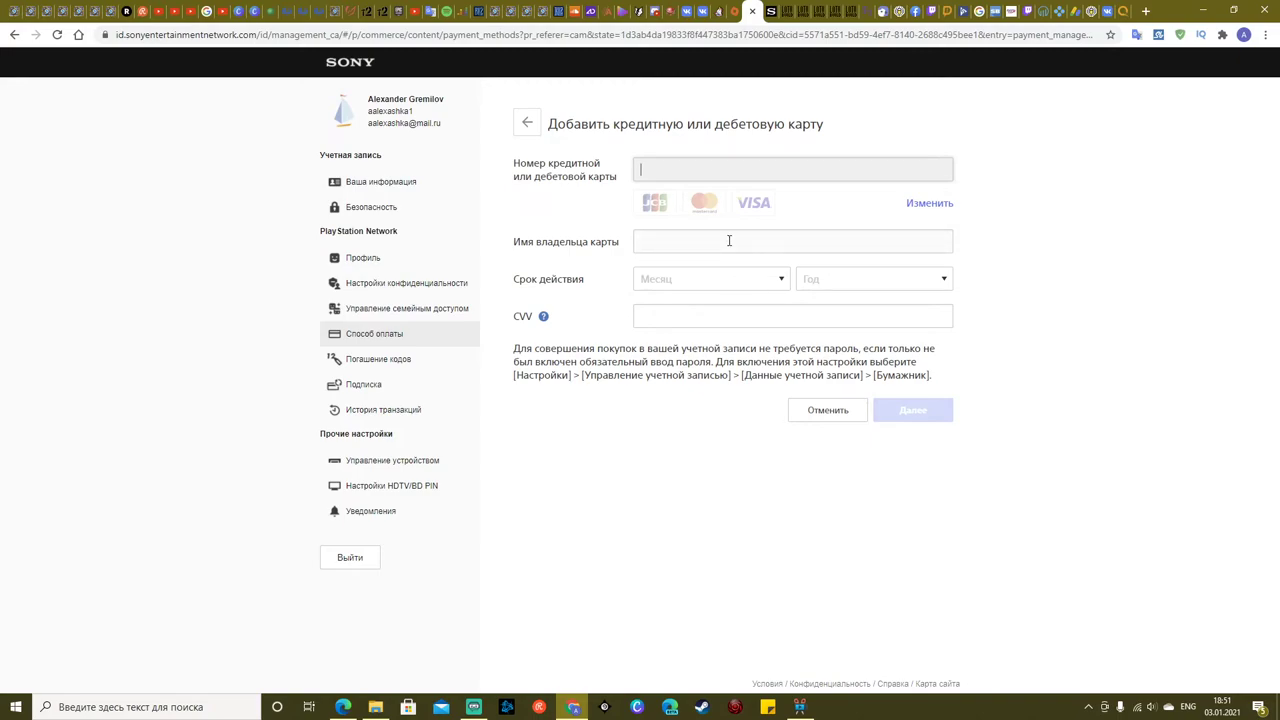
Step: Check the CVV location help twice, leave it hidden and focus the card number field
click(688, 246)
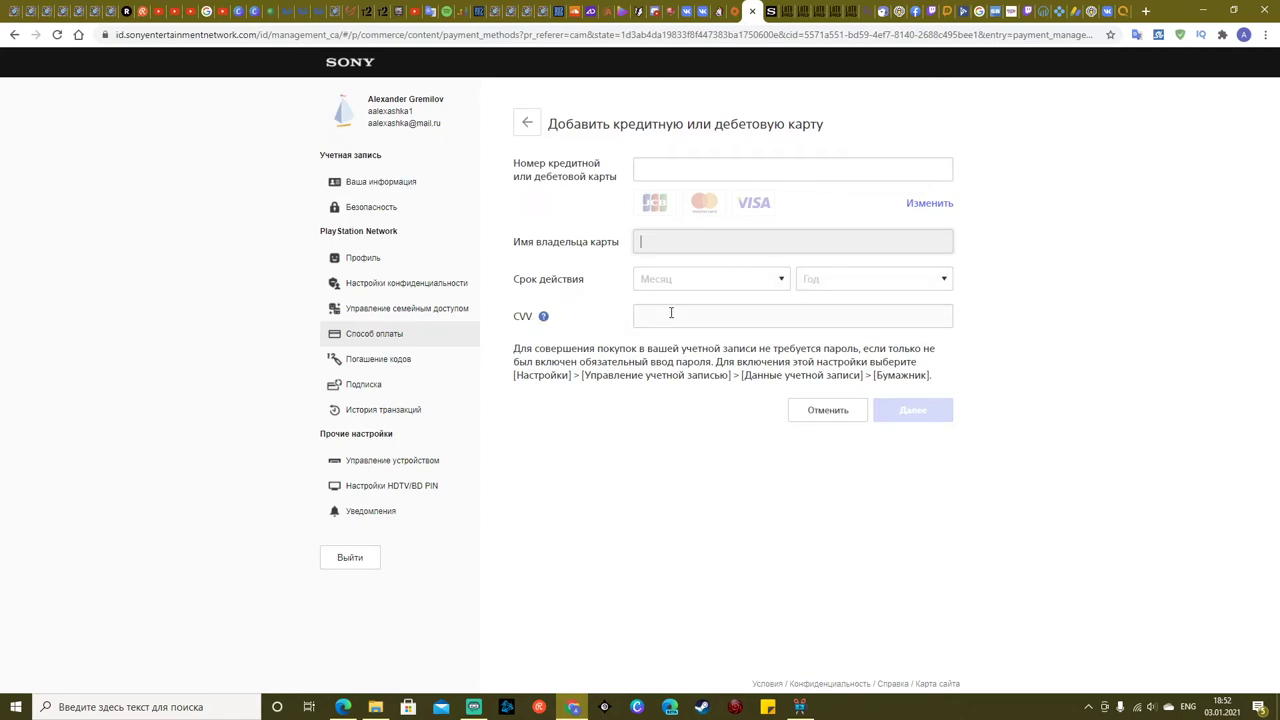
click(544, 317)
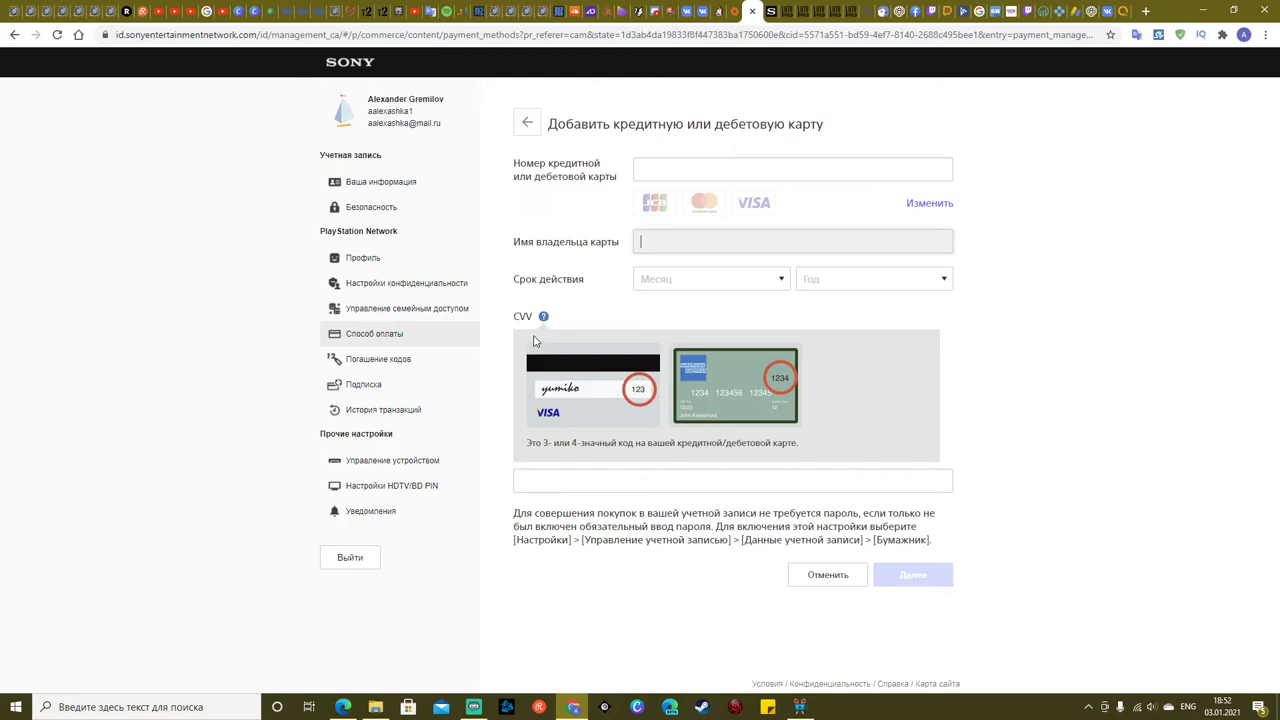
click(545, 317)
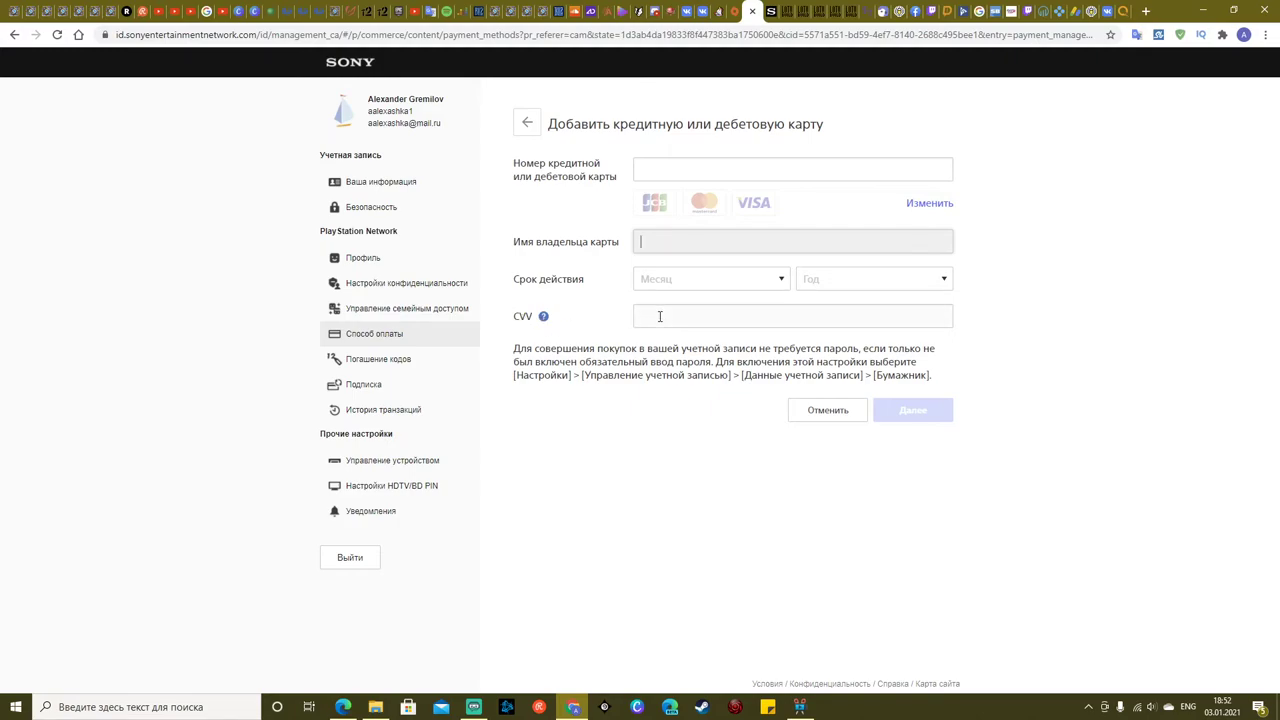
click(544, 317)
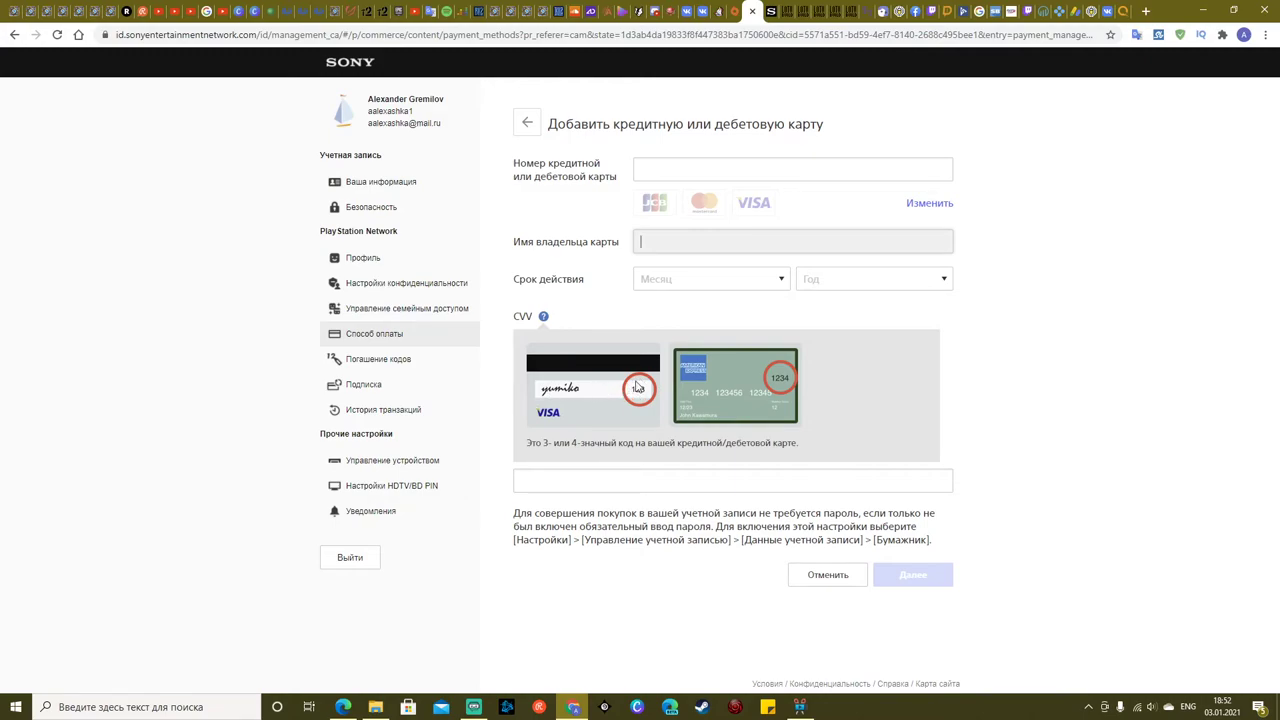
click(542, 317)
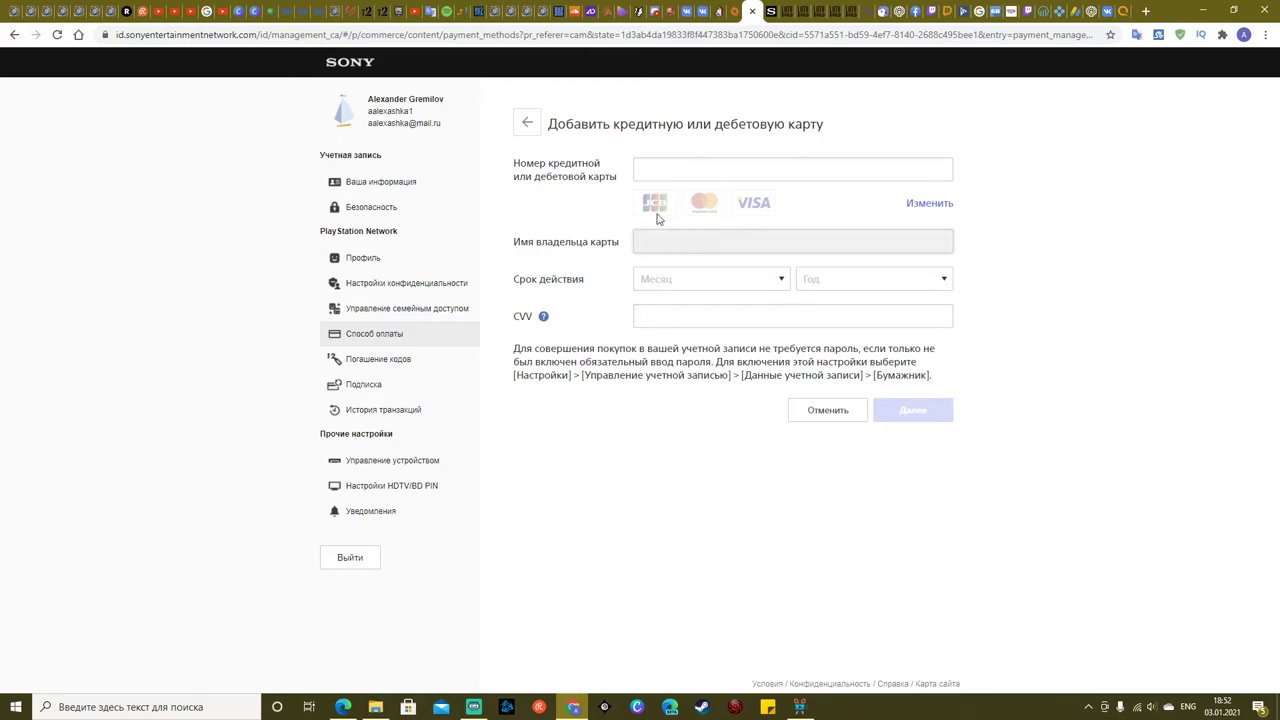
click(672, 174)
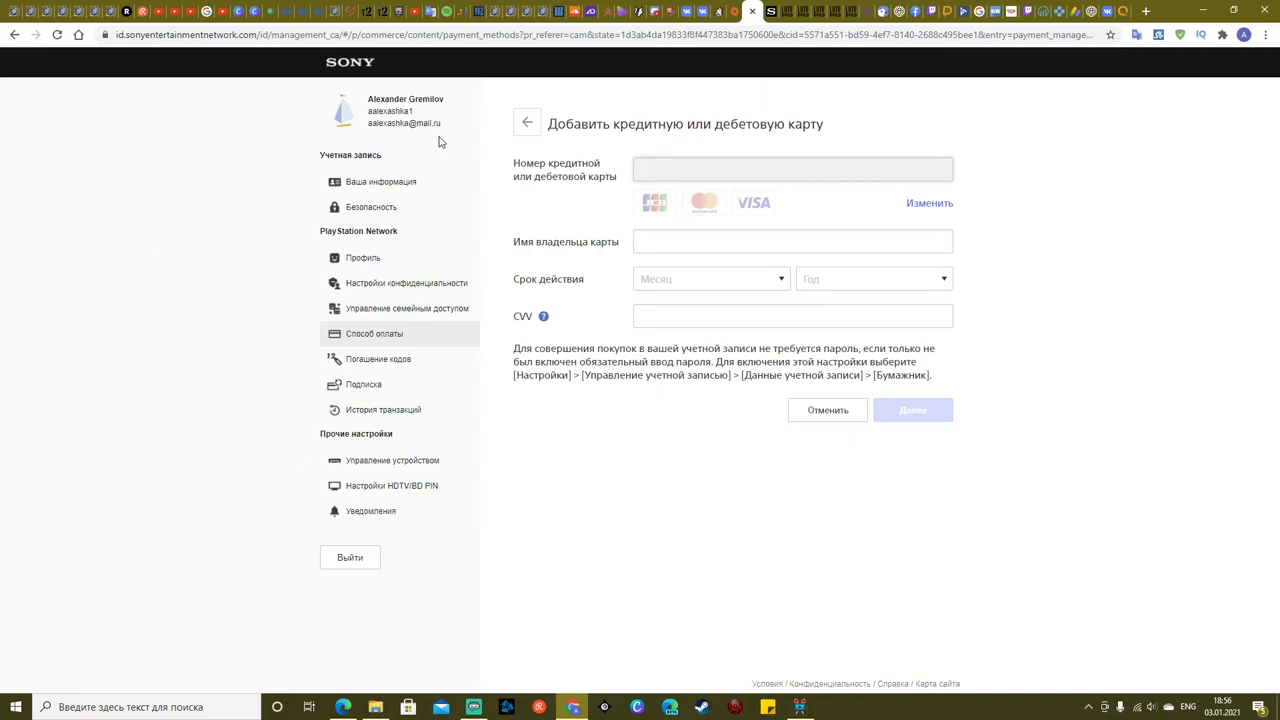
Step: Return to payment methods via the sidebar after a detour to family access, and dismiss the cookie notice
click(385, 344)
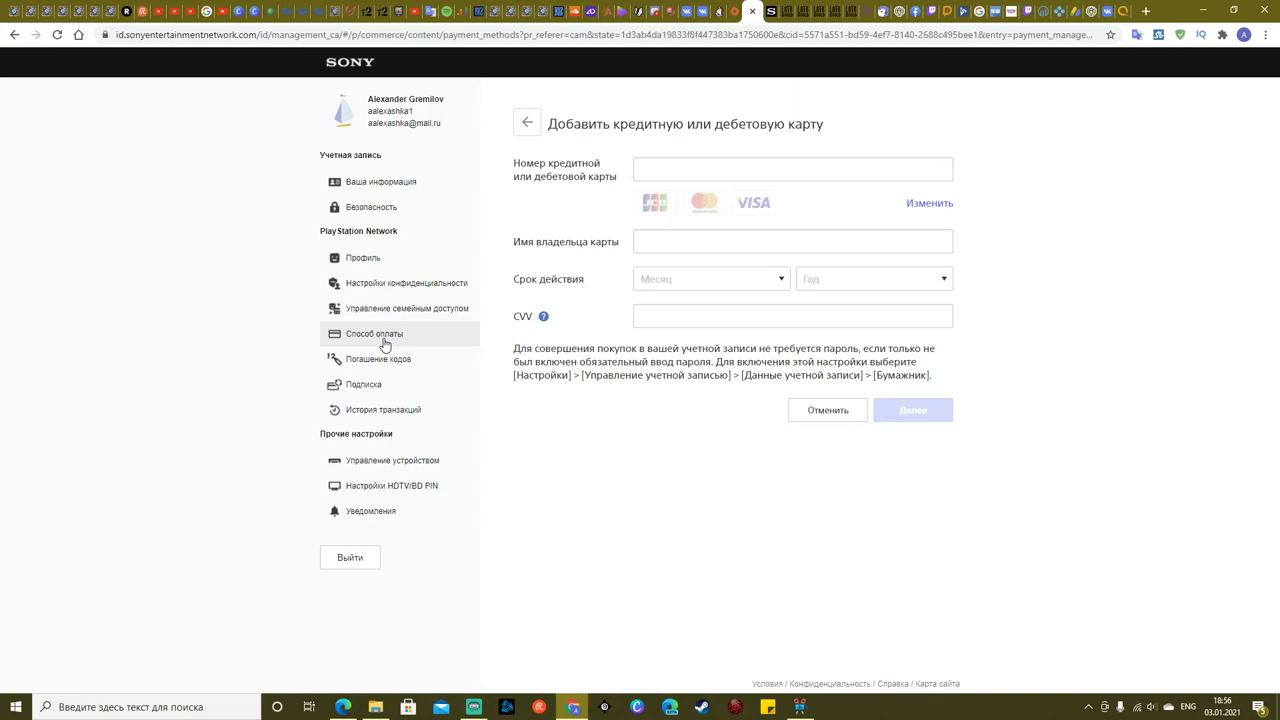
click(384, 337)
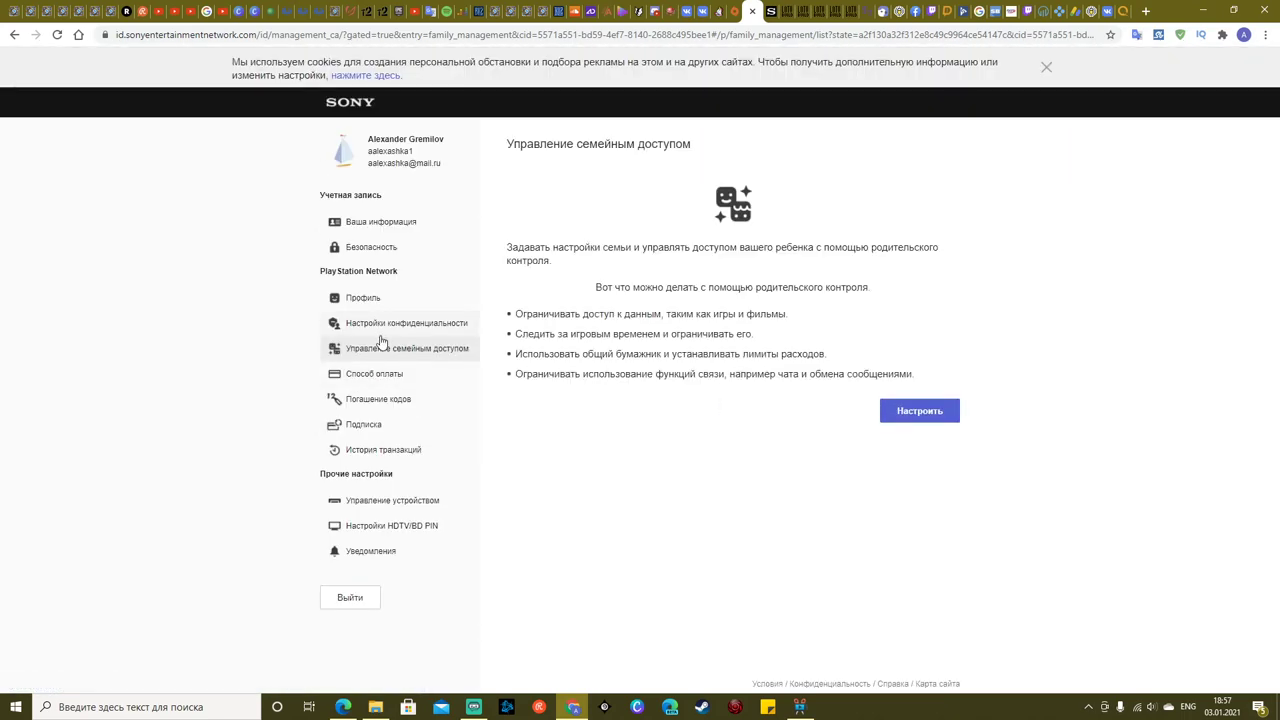
click(372, 380)
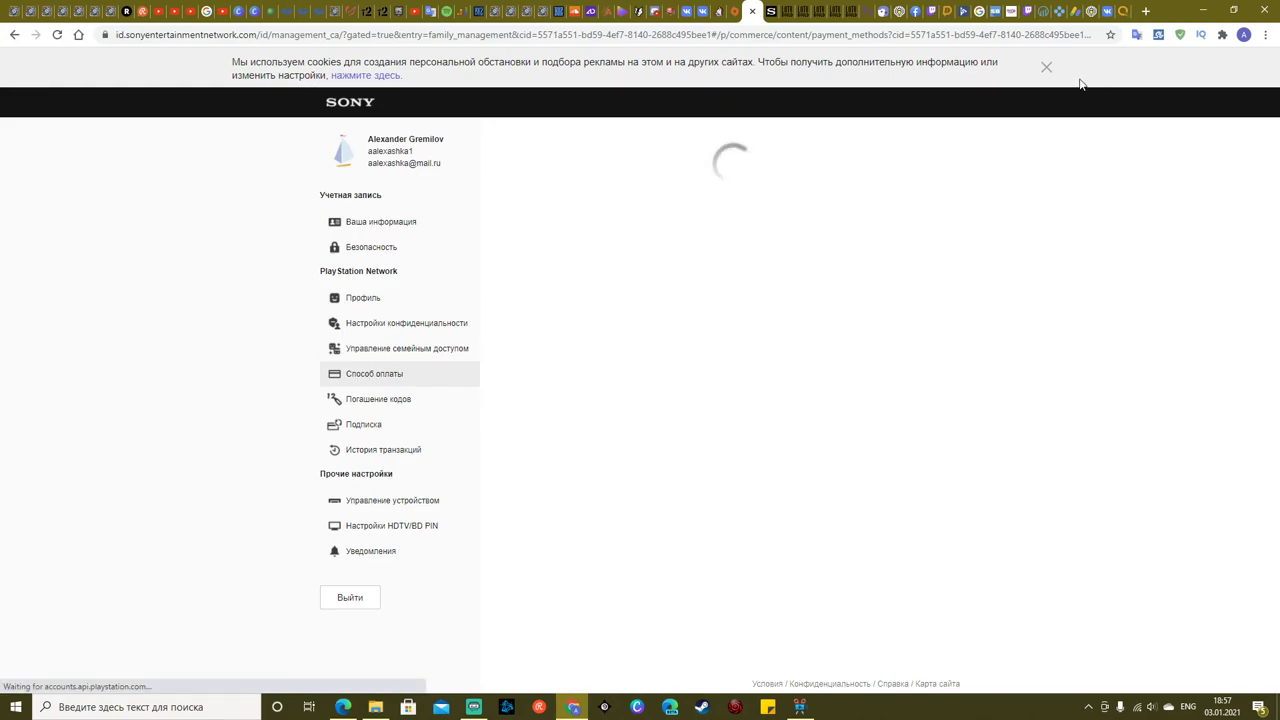
click(1048, 64)
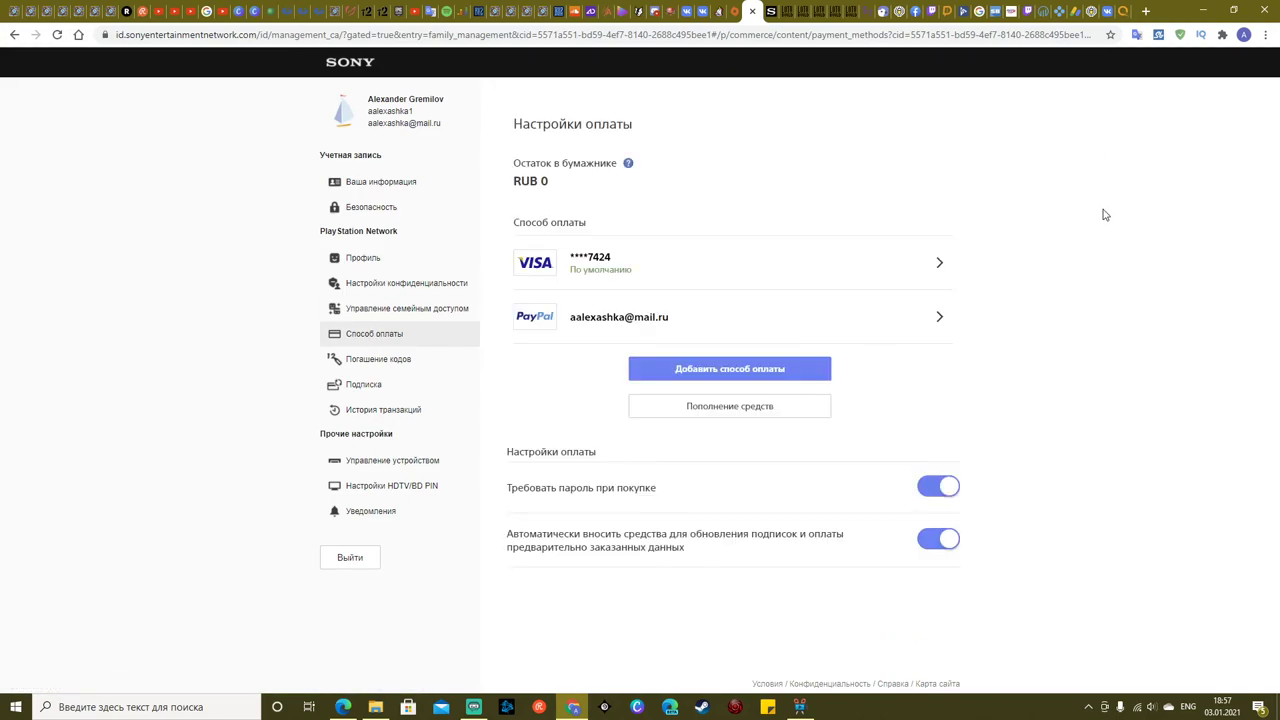